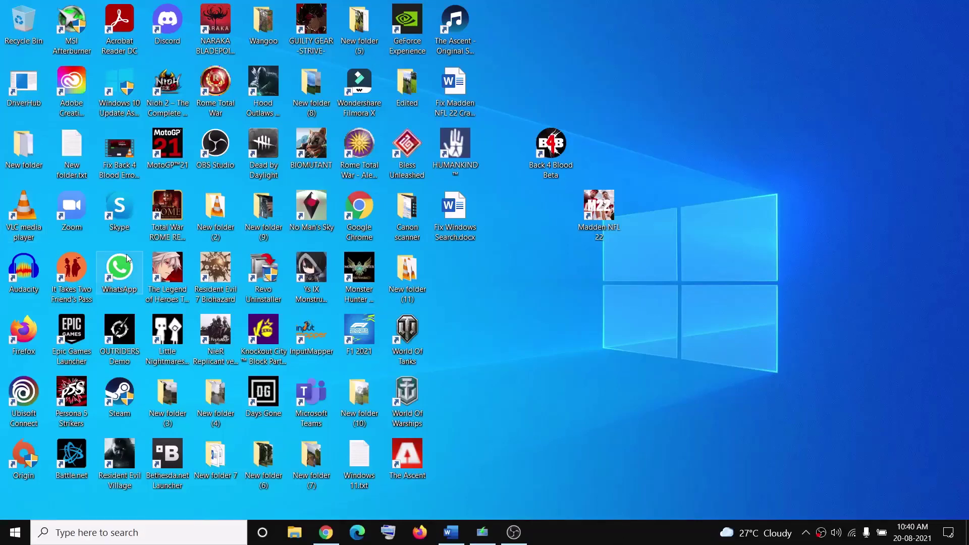
- Bring up the Fix Windows Search guide and highlight the update name in its title
{"action": "left_click", "coordinate": [15, 536]}
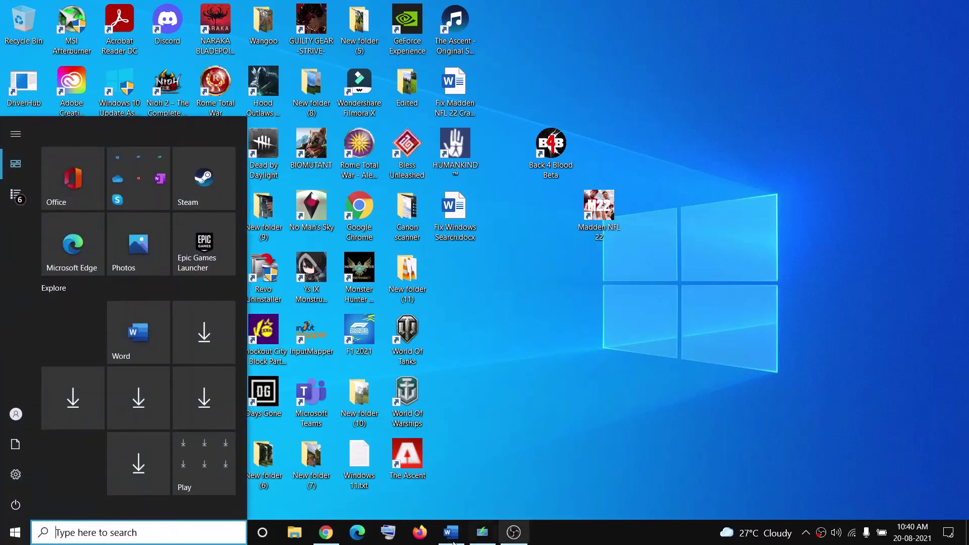
{"action": "left_click", "coordinate": [451, 532]}
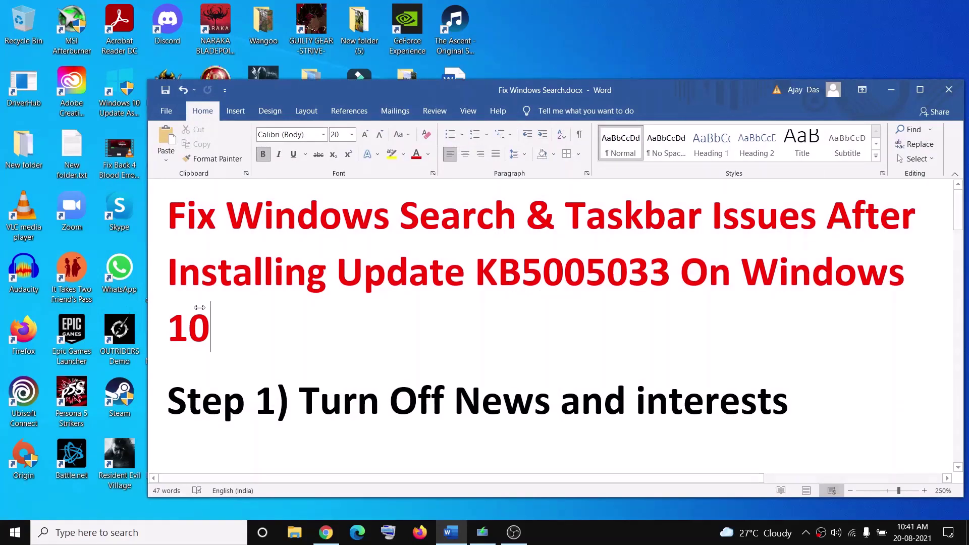
{"action": "left_click_drag", "start_coordinate": [348, 273], "coordinate": [671, 273]}
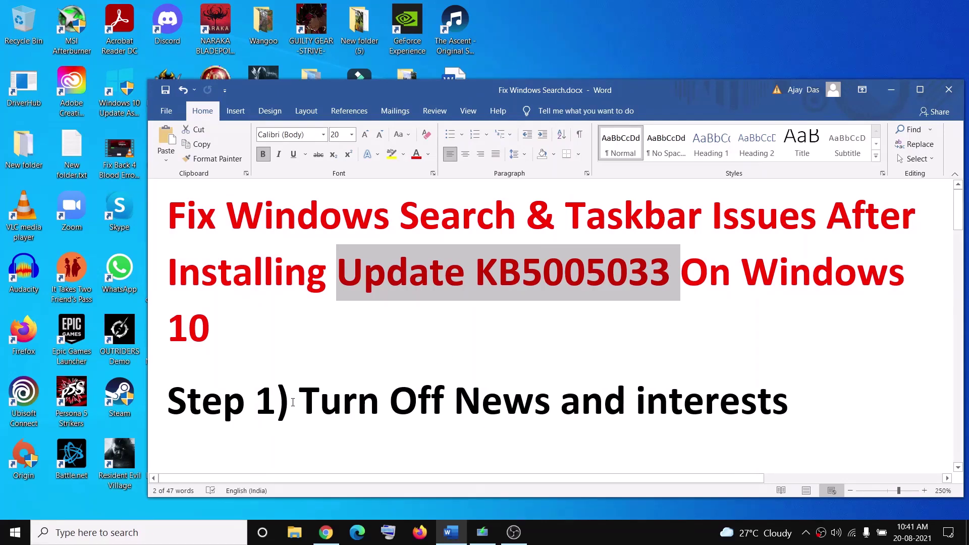
- Minimize the guide and turn off News and interests from the taskbar menu
{"action": "left_click", "coordinate": [891, 90]}
{"action": "right_click", "coordinate": [629, 540]}
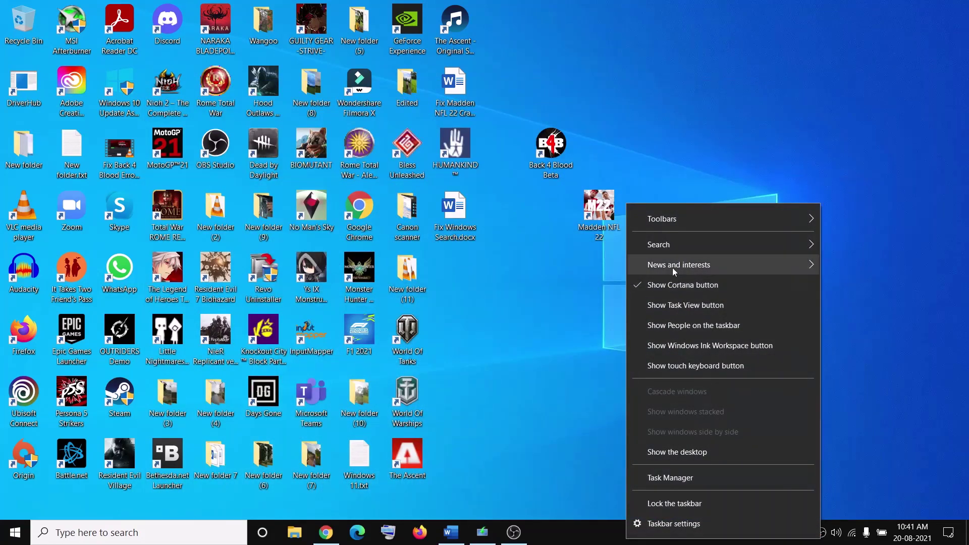
{"action": "mouse_move", "coordinate": [671, 266]}
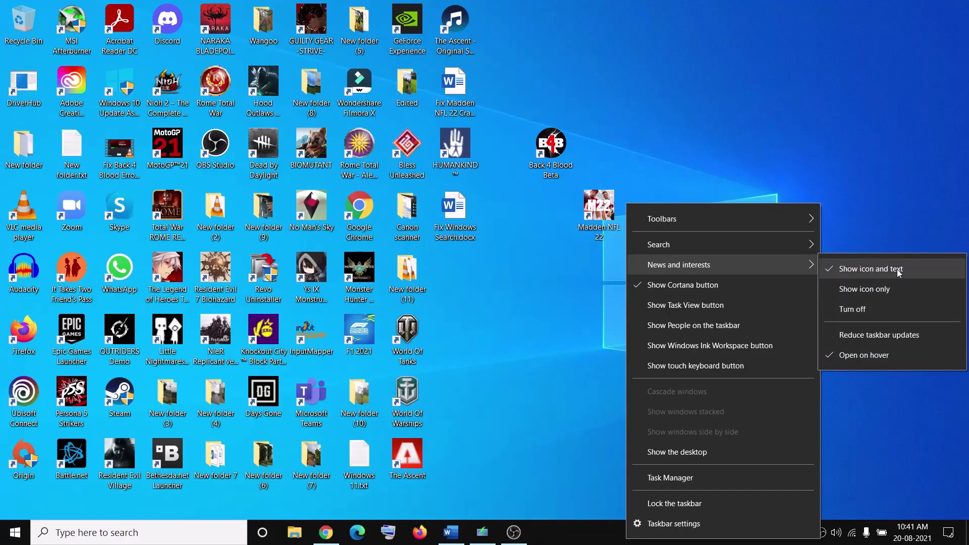
{"action": "left_click", "coordinate": [869, 310]}
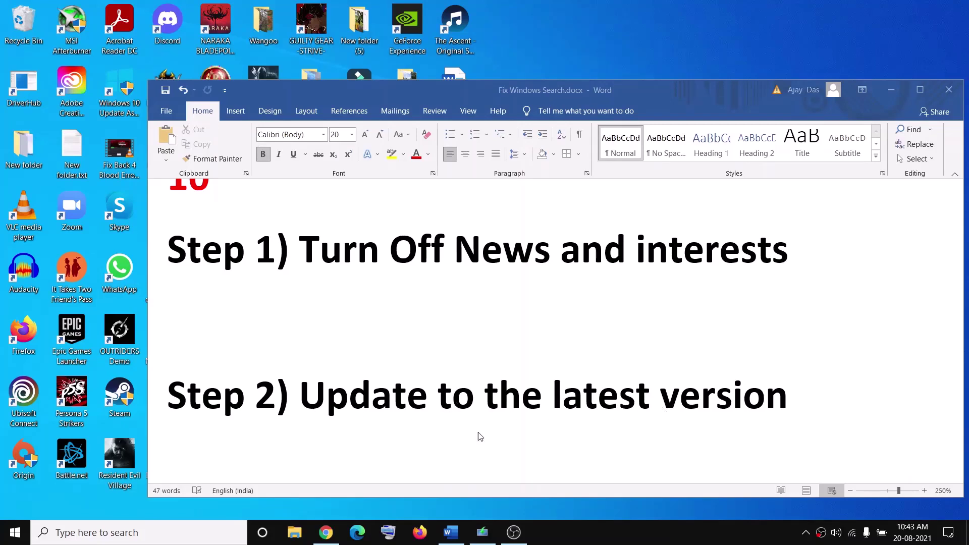
- Run Check for updates under Settings > Update & Security
{"action": "left_click", "coordinate": [14, 532]}
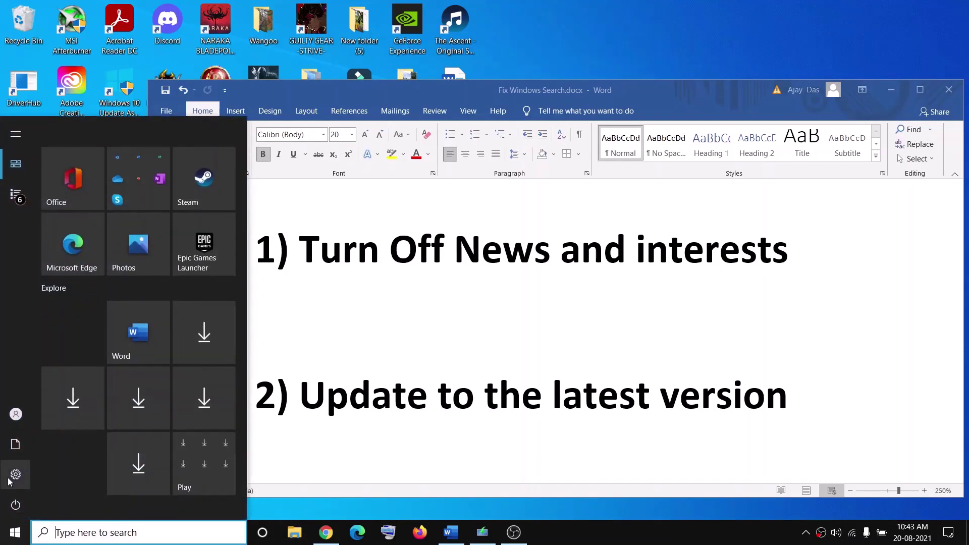
{"action": "left_click", "coordinate": [11, 477]}
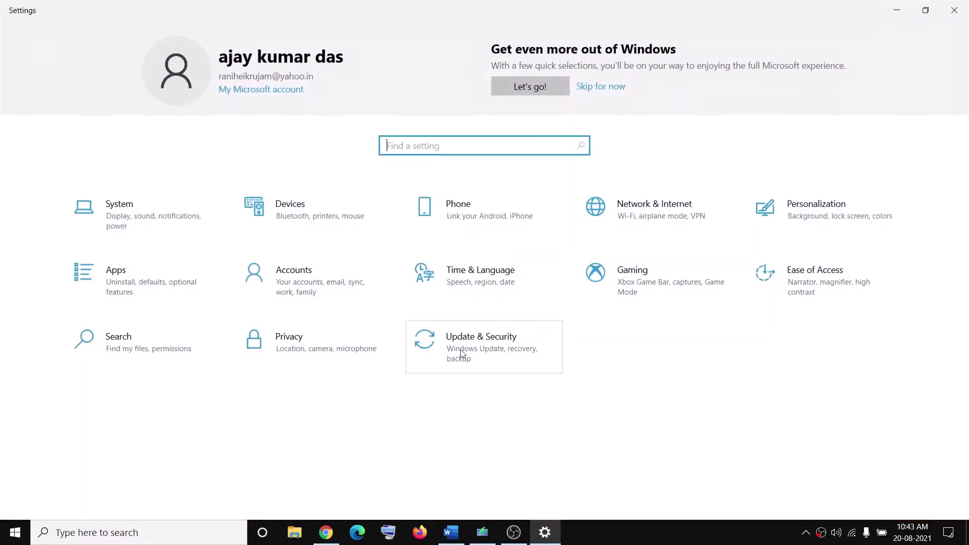
{"action": "left_click", "coordinate": [504, 359]}
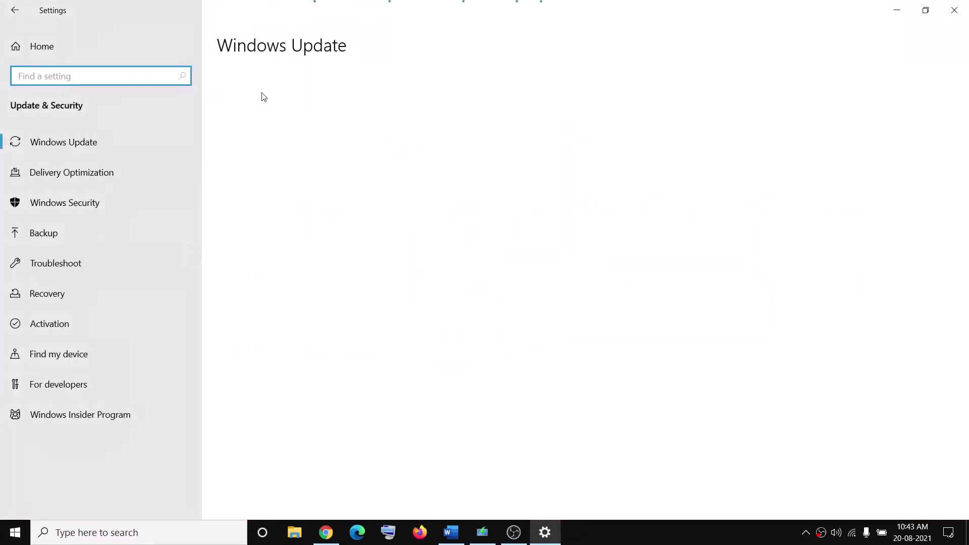
{"action": "left_click", "coordinate": [244, 121]}
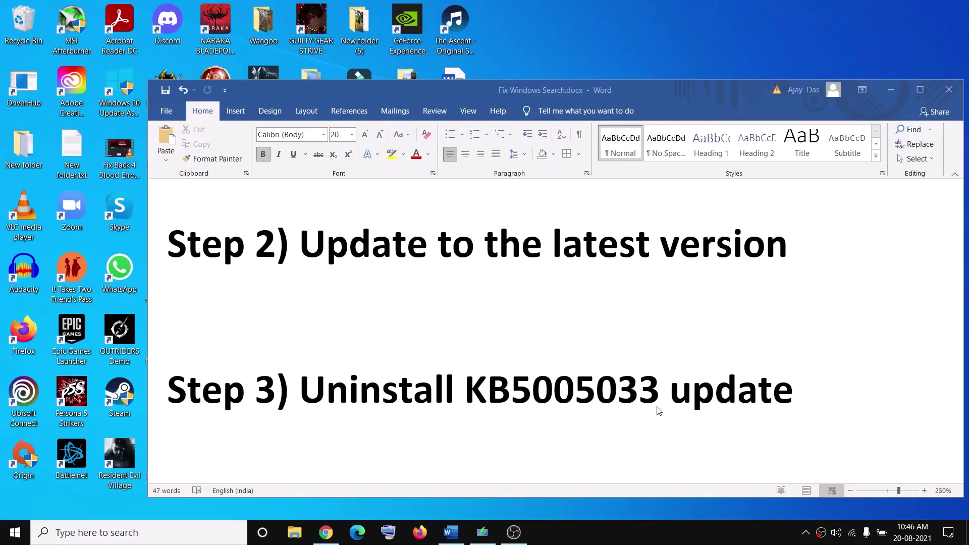
- Open Installed Updates via Update & Security's update history, showing KB5005033
{"action": "left_click", "coordinate": [15, 532]}
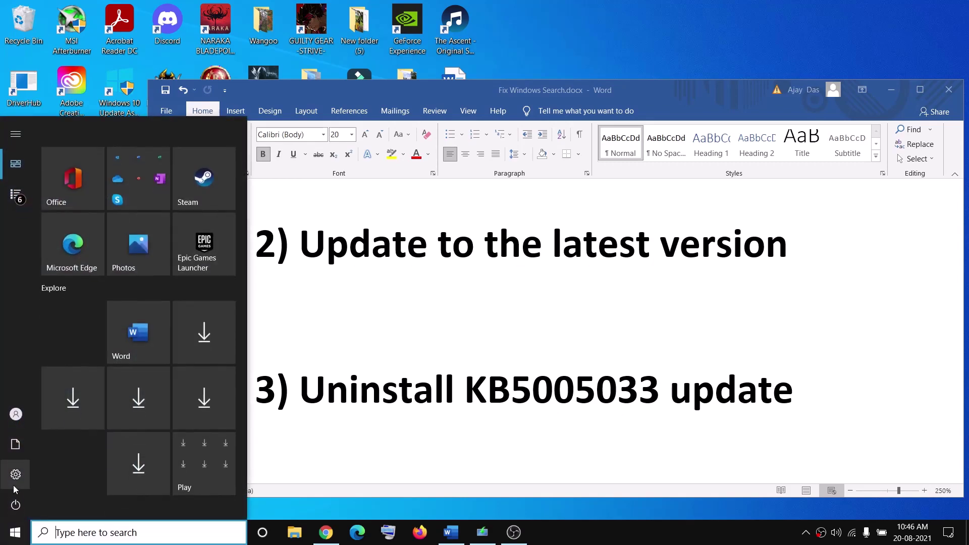
{"action": "left_click", "coordinate": [48, 475]}
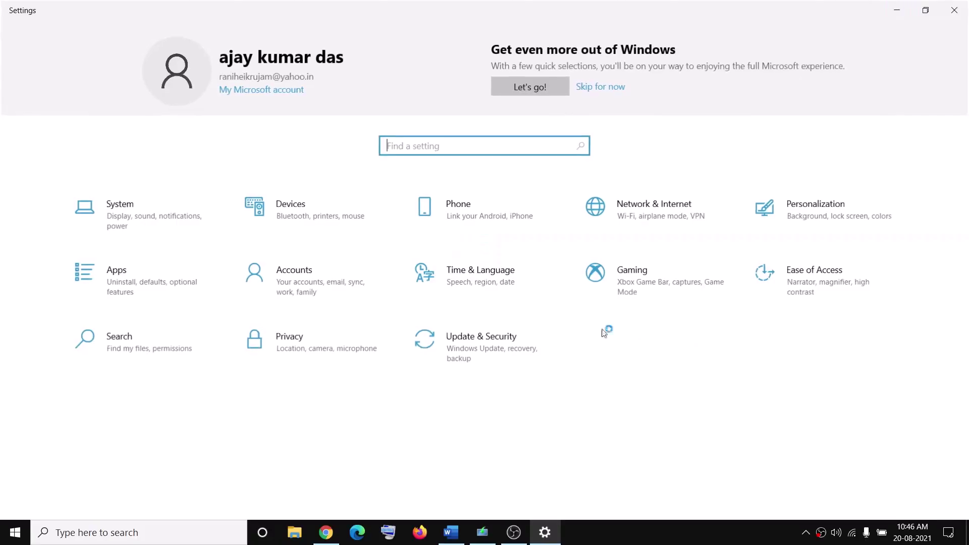
{"action": "left_click", "coordinate": [494, 351]}
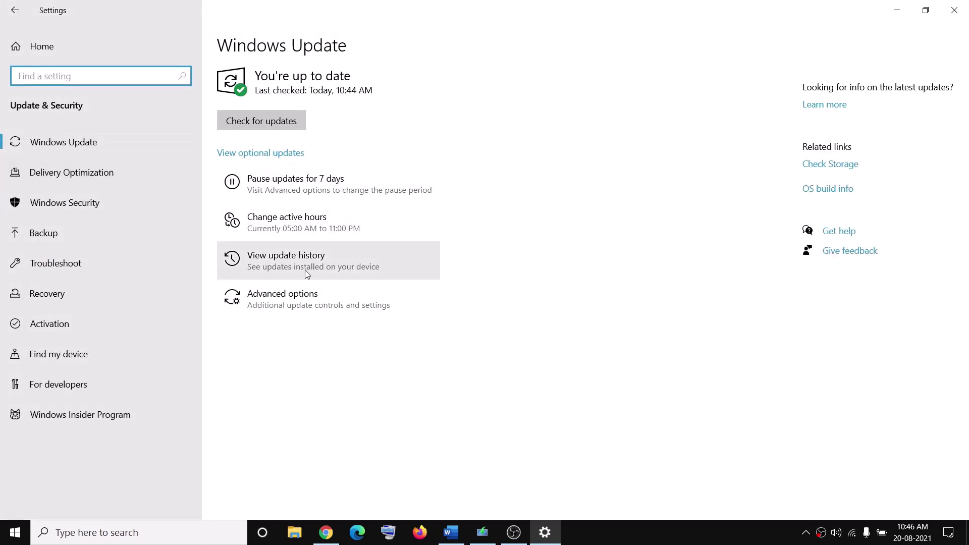
{"action": "left_click", "coordinate": [310, 264]}
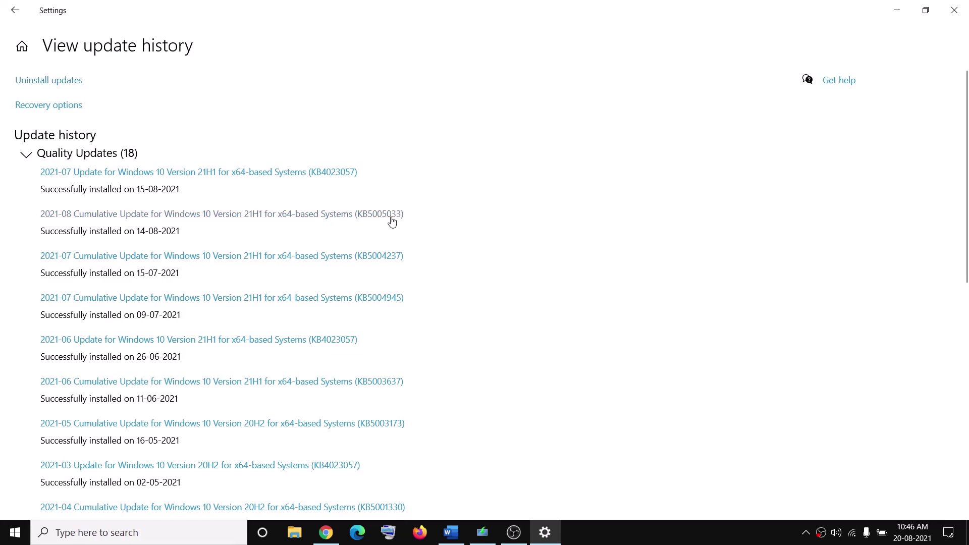
{"action": "left_click", "coordinate": [45, 81]}
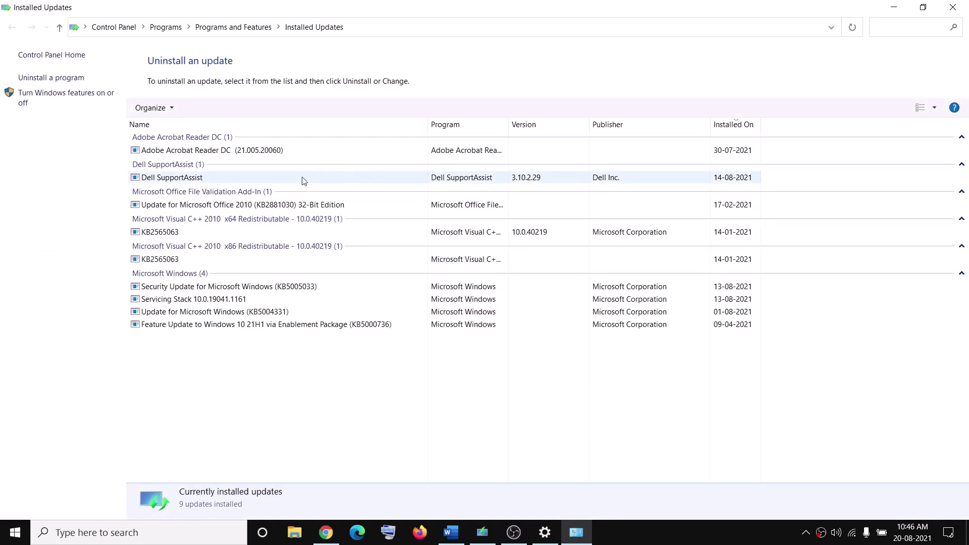
- Select KB5005033, then KB5004331, then KB5005033 again, and close Installed Updates
{"action": "left_click", "coordinate": [270, 291]}
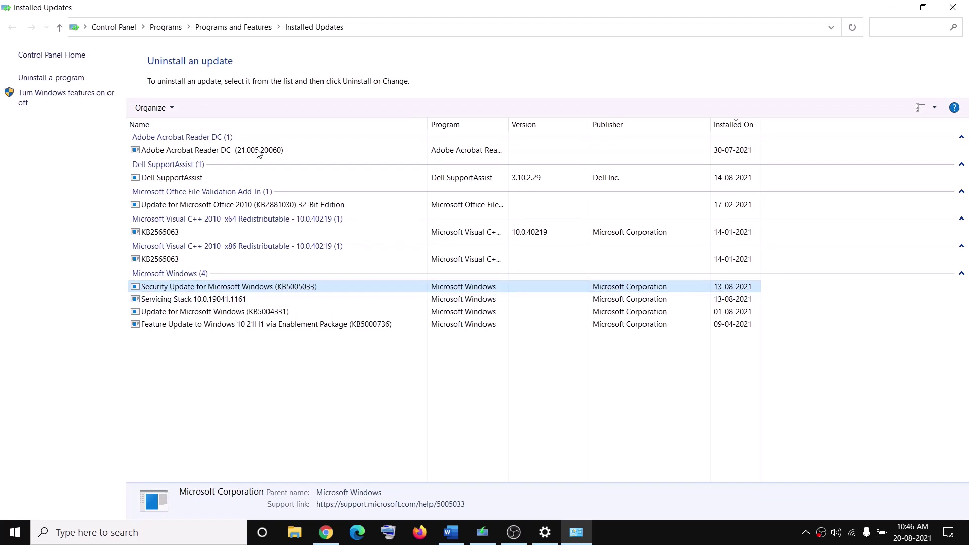
{"action": "left_click", "coordinate": [281, 314]}
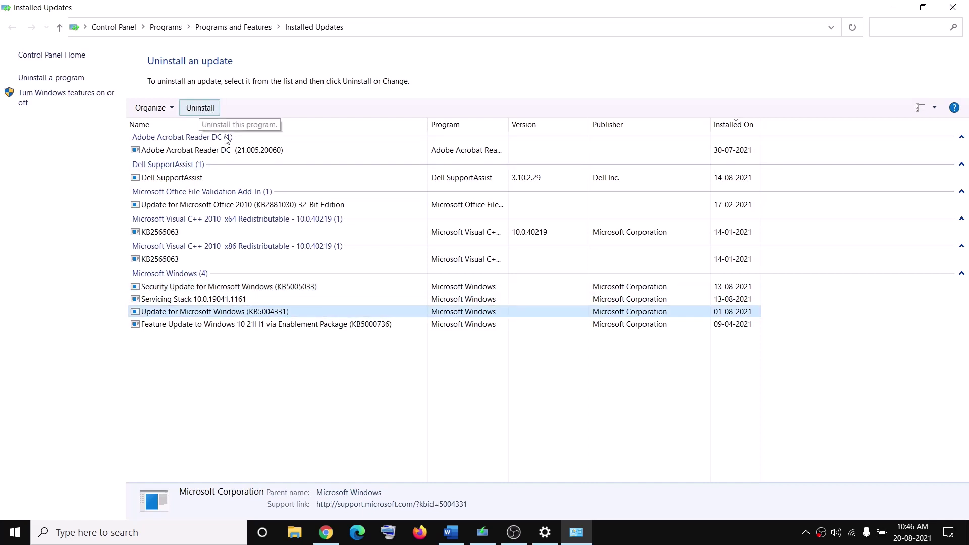
{"action": "left_click", "coordinate": [291, 289]}
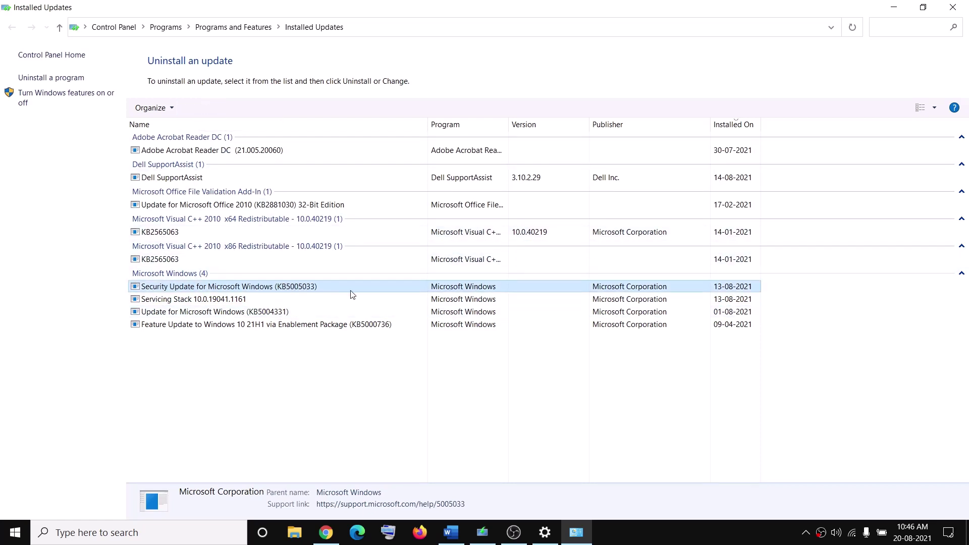
{"action": "left_click", "coordinate": [952, 8]}
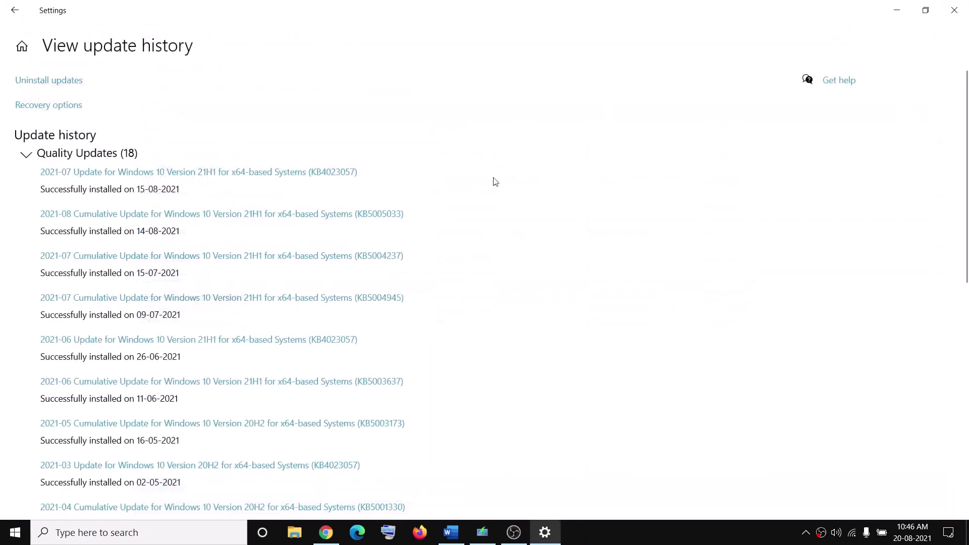
- Scroll the Word guide to Step 4 and highlight 'Perform Clean boot'
{"action": "left_click", "coordinate": [450, 533]}
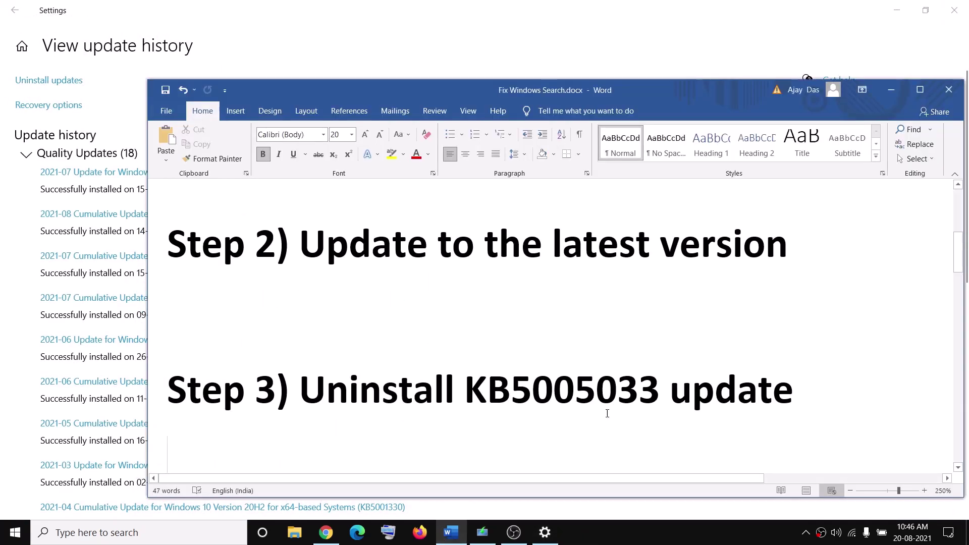
{"action": "scroll", "coordinate": [476, 379], "scroll_direction": "down", "scroll_amount": 3}
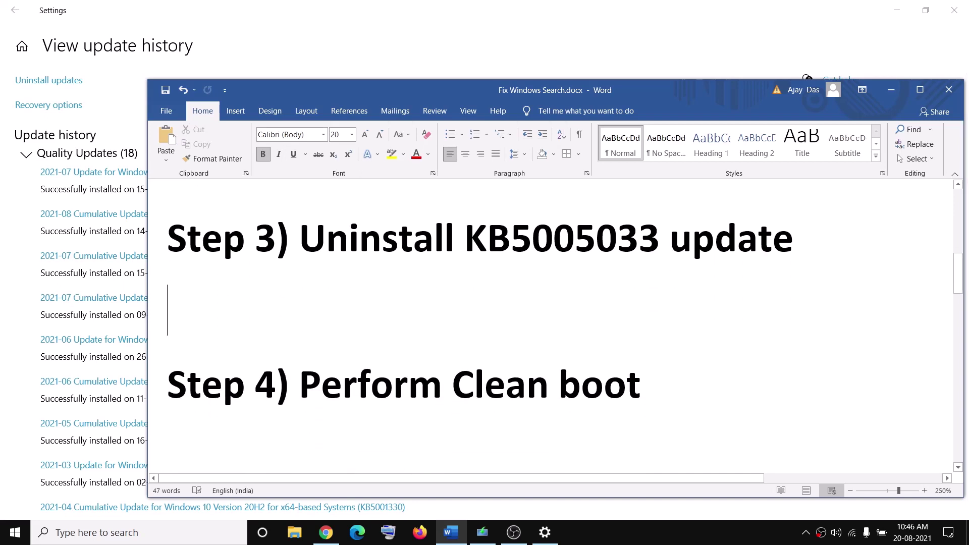
{"action": "left_click_drag", "start_coordinate": [308, 384], "coordinate": [664, 401]}
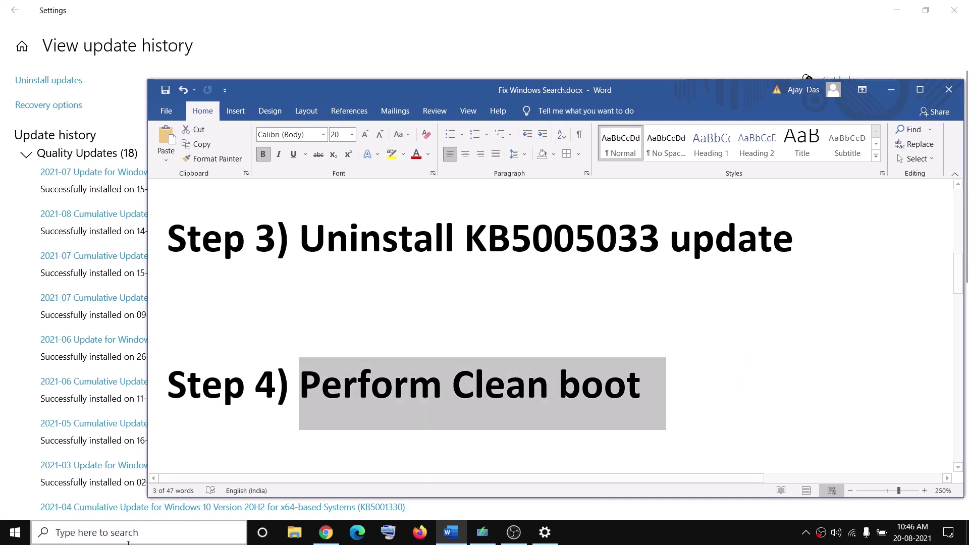
- Search 'system' from the taskbar and launch System Configuration
{"action": "left_click", "coordinate": [131, 541]}
{"action": "type", "text": "sys"}
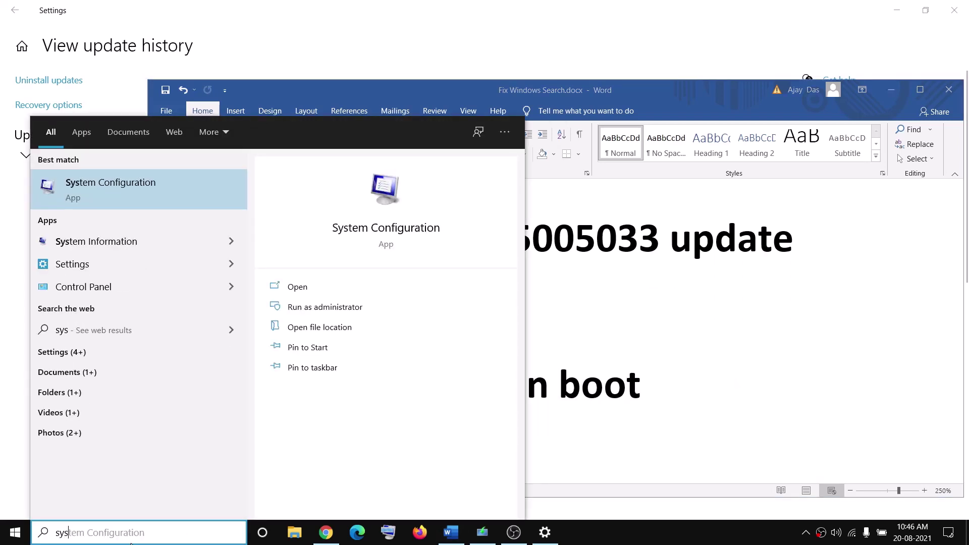
{"action": "type", "text": "tem"}
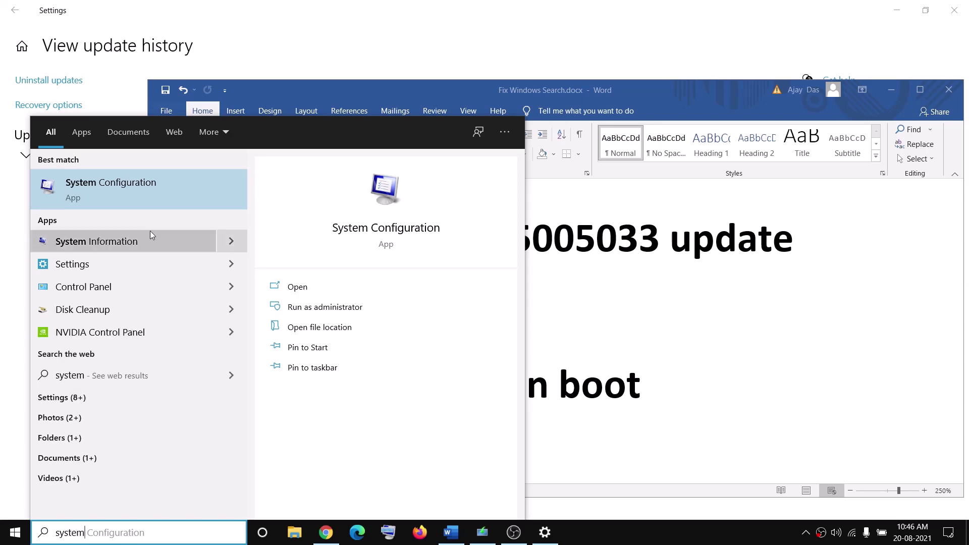
{"action": "left_click", "coordinate": [131, 203]}
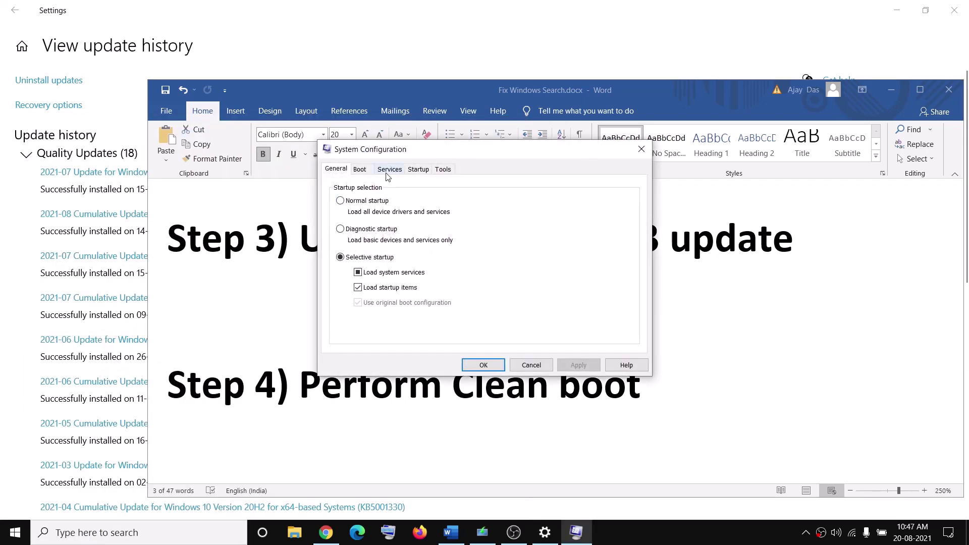
- On the Services tab, tick Hide all Microsoft services and confirm with OK
{"action": "left_click", "coordinate": [389, 169]}
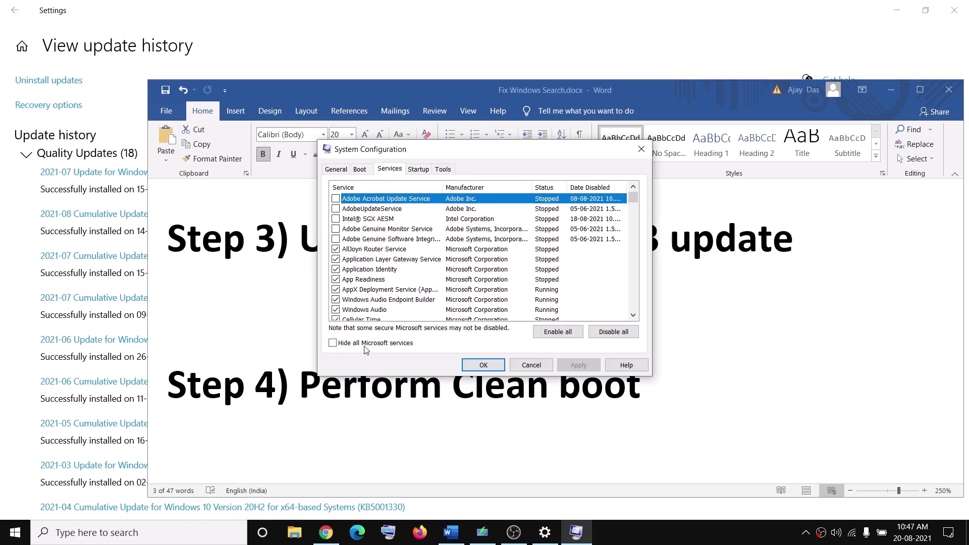
{"action": "left_click", "coordinate": [403, 345]}
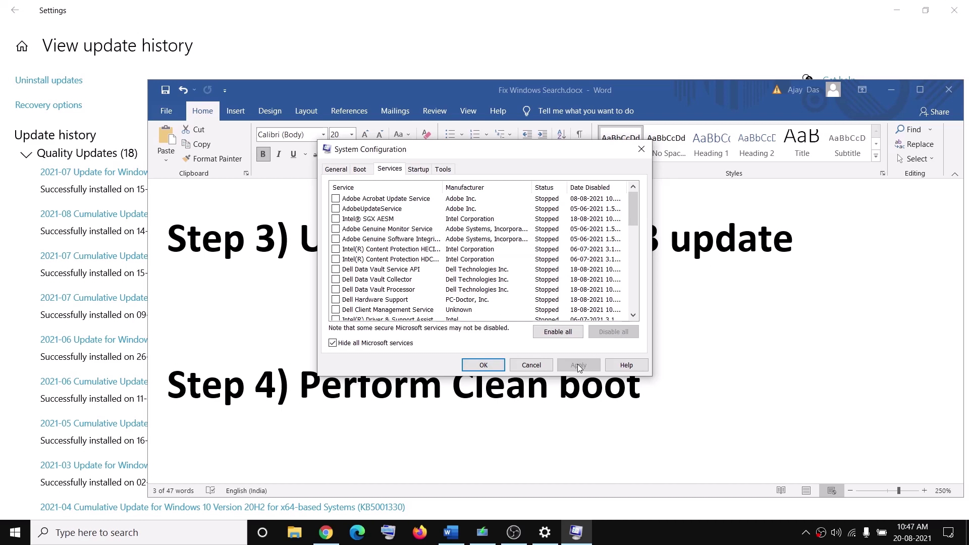
{"action": "left_click", "coordinate": [479, 365]}
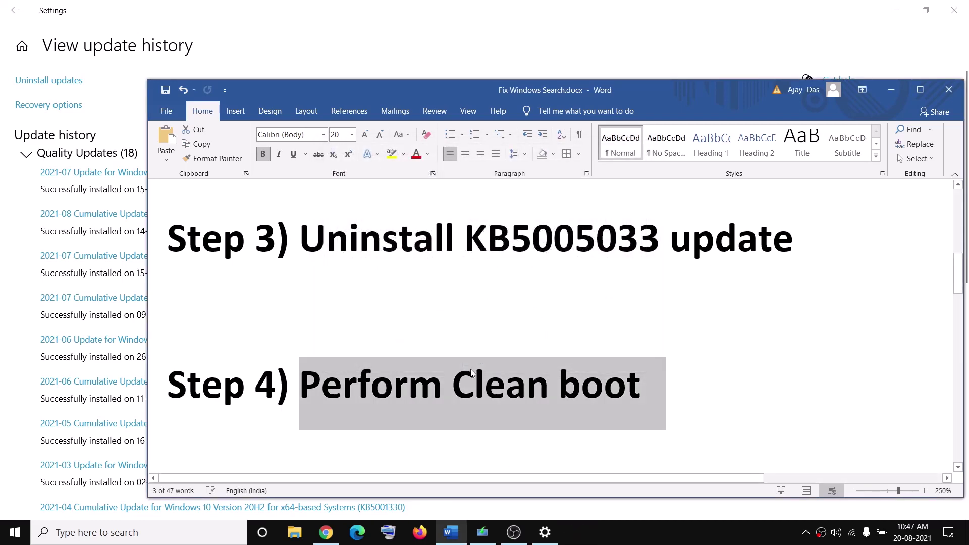
- Scroll to the Step 5 Media Creation Tool heading, highlight it, and switch to Settings
{"action": "scroll", "coordinate": [383, 368], "scroll_direction": "down", "scroll_amount": 3}
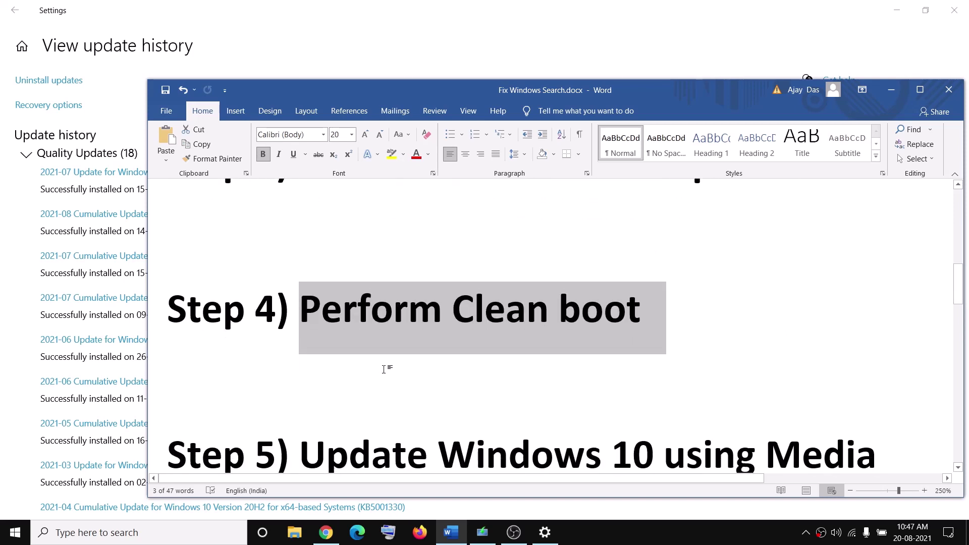
{"action": "left_click_drag", "start_coordinate": [305, 390], "coordinate": [484, 407]}
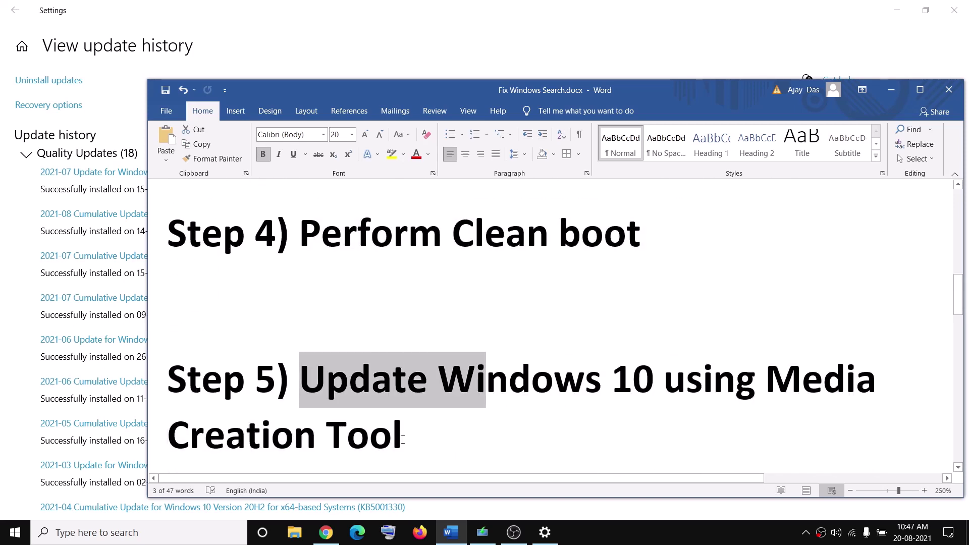
{"action": "left_click", "coordinate": [3, 268]}
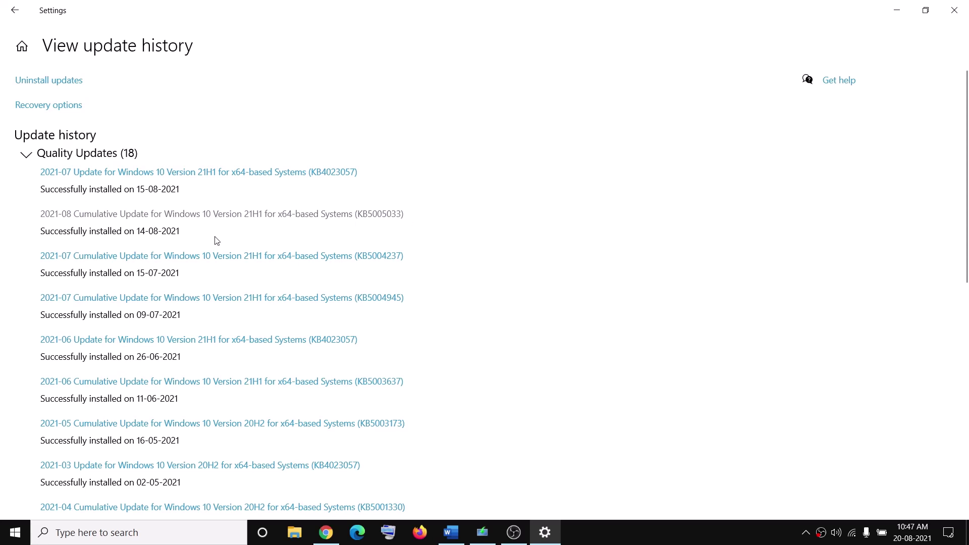
- Open Start, search 'di', dismiss it, and switch to Chrome's Download Windows 10 page
{"action": "left_click", "coordinate": [15, 532]}
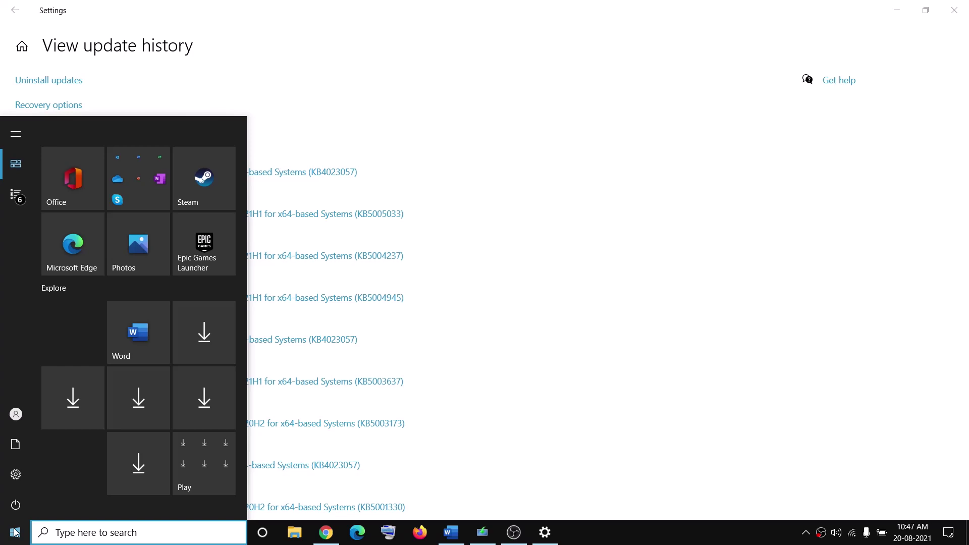
{"action": "left_click", "coordinate": [369, 465]}
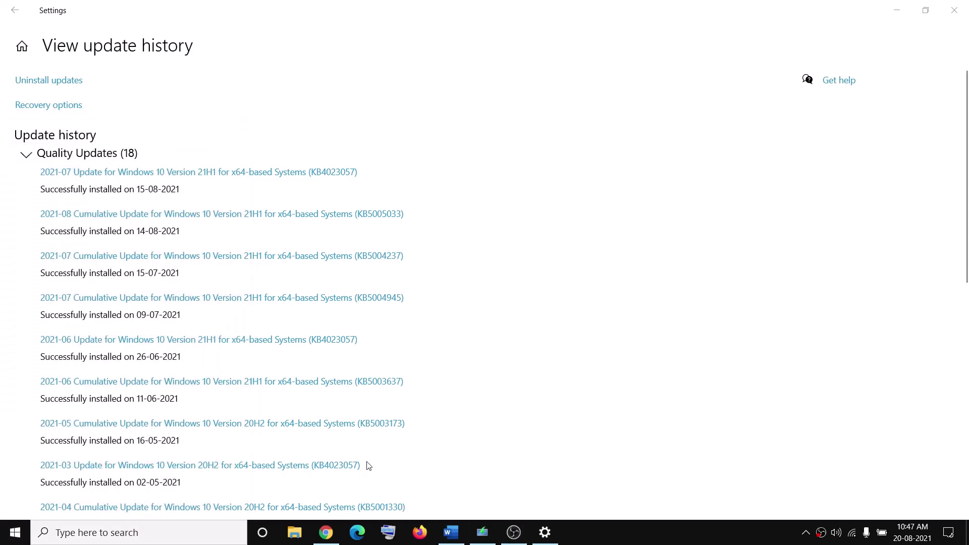
{"action": "key", "text": "super"}
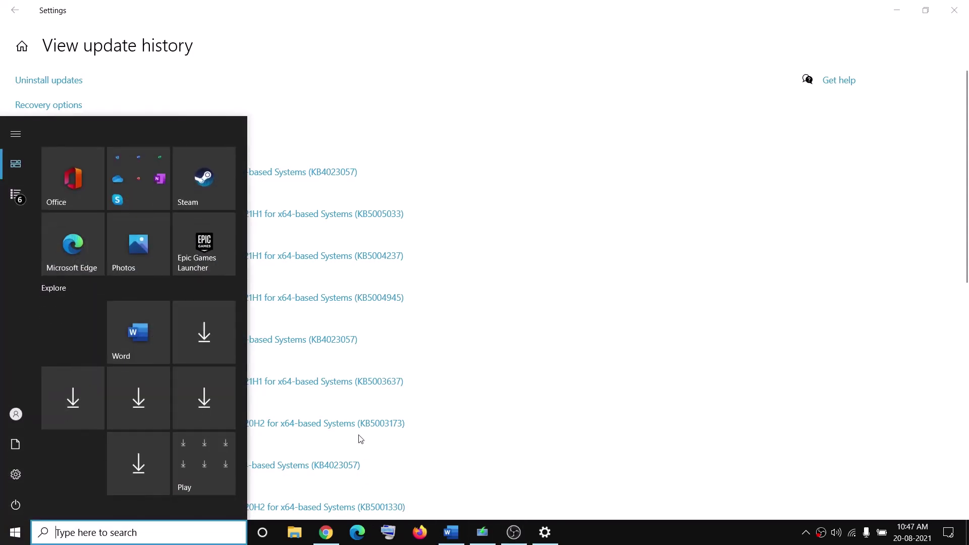
{"action": "type", "text": "di"}
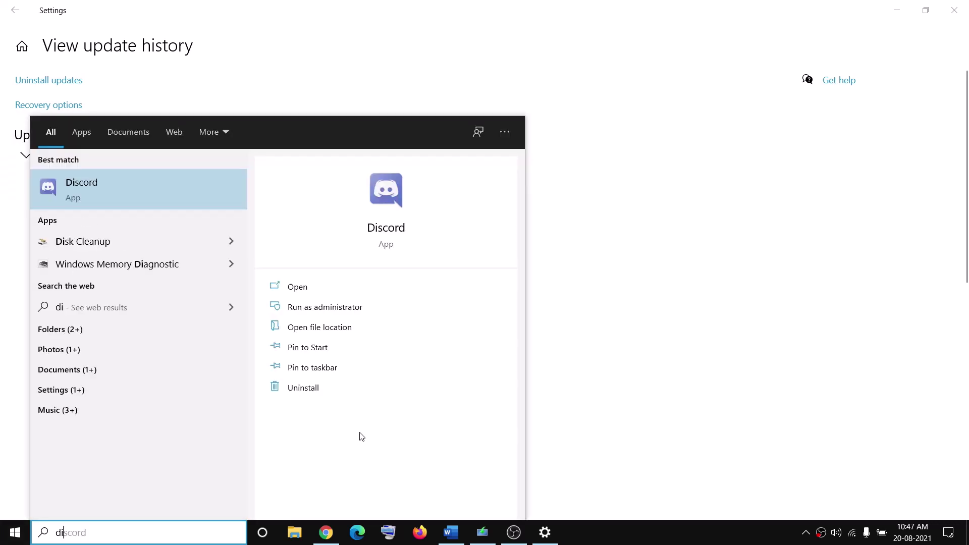
{"action": "left_click", "coordinate": [666, 305]}
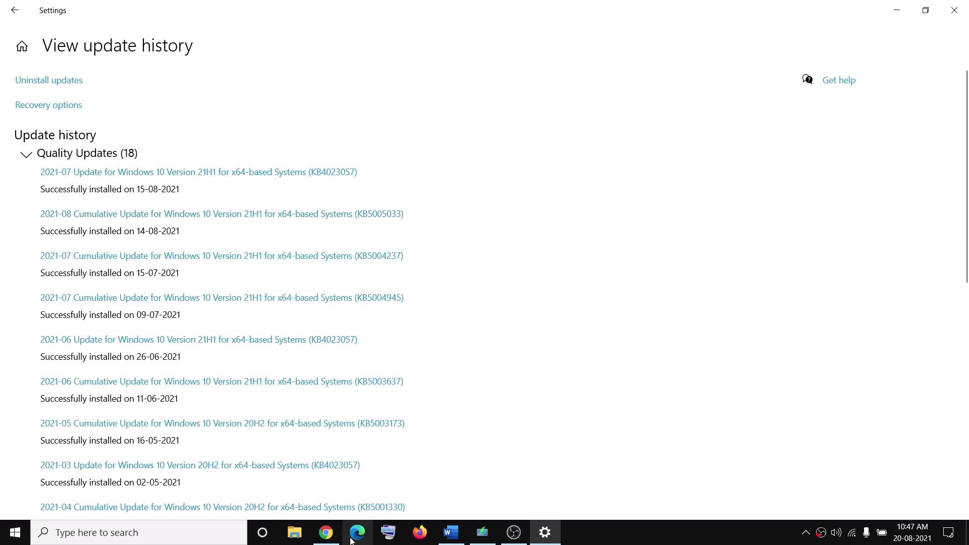
{"action": "left_click", "coordinate": [326, 533]}
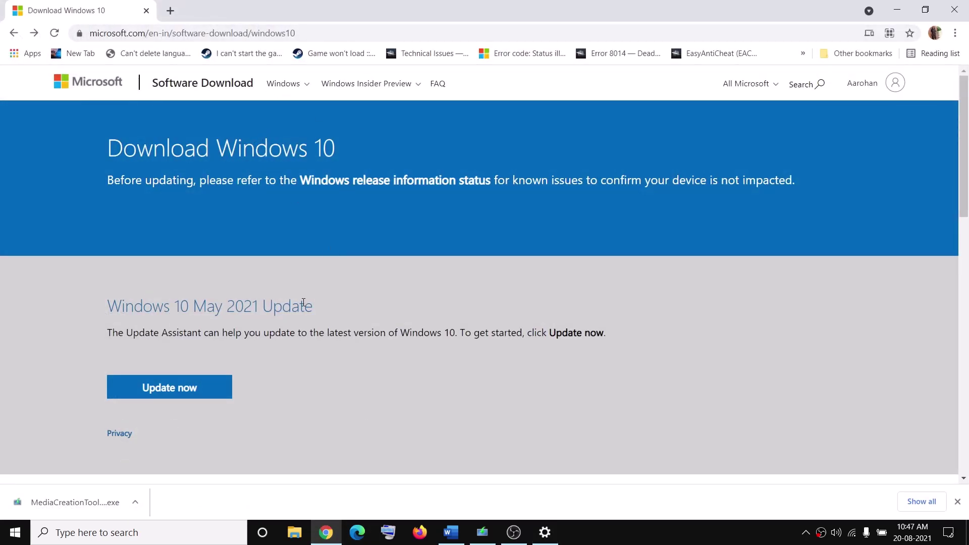
- Download and run the Media Creation Tool, accept the licence, and choose Upgrade this PC now
{"action": "scroll", "coordinate": [303, 303], "scroll_direction": "down", "scroll_amount": 5}
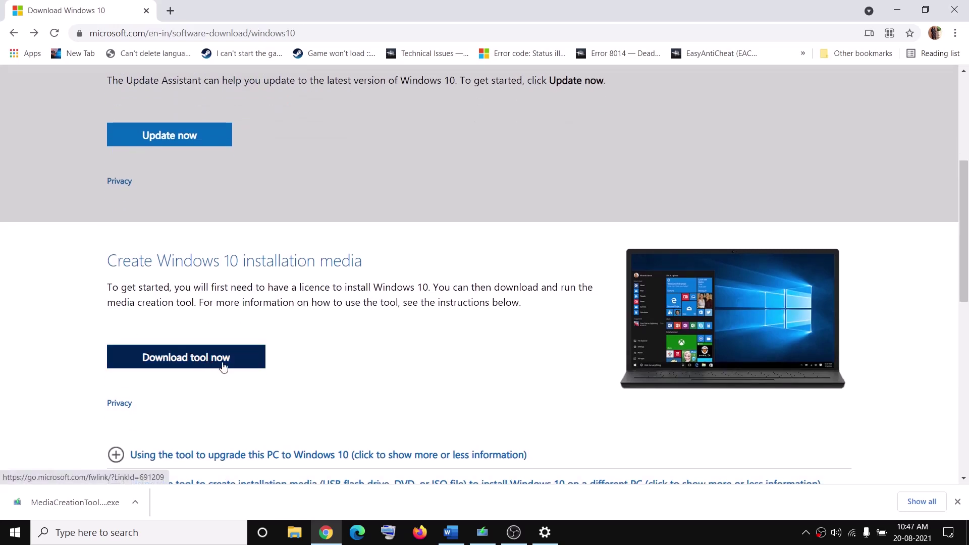
{"action": "left_click", "coordinate": [199, 363]}
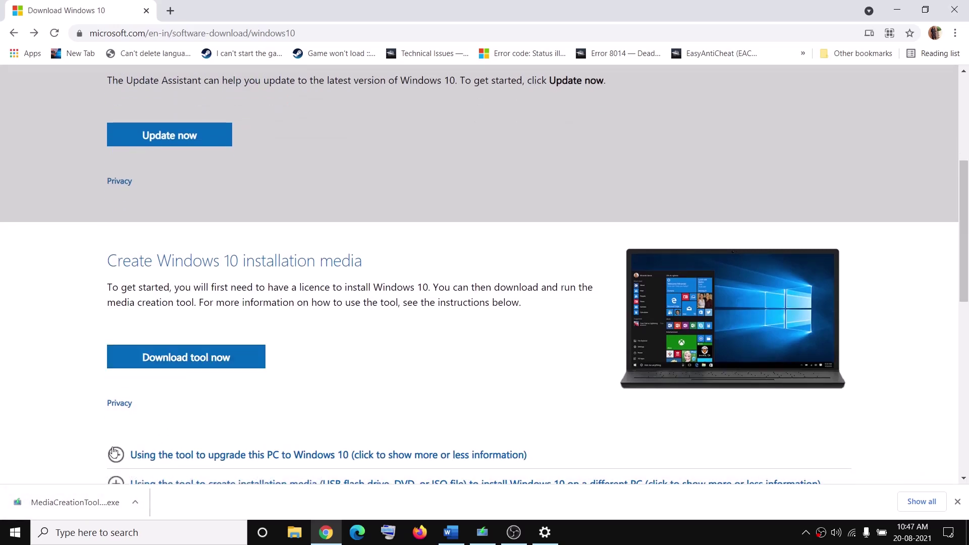
{"action": "left_click", "coordinate": [482, 532]}
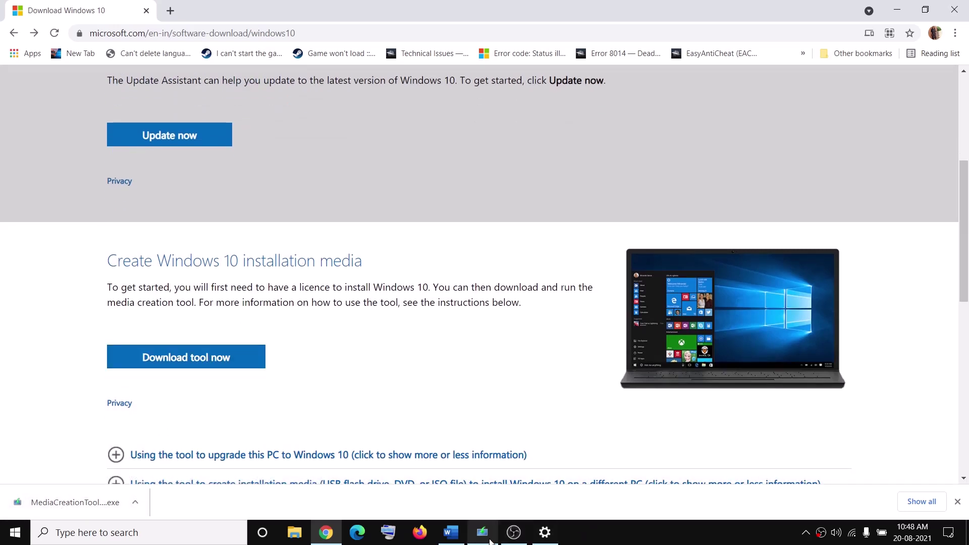
{"action": "left_click", "coordinate": [634, 412]}
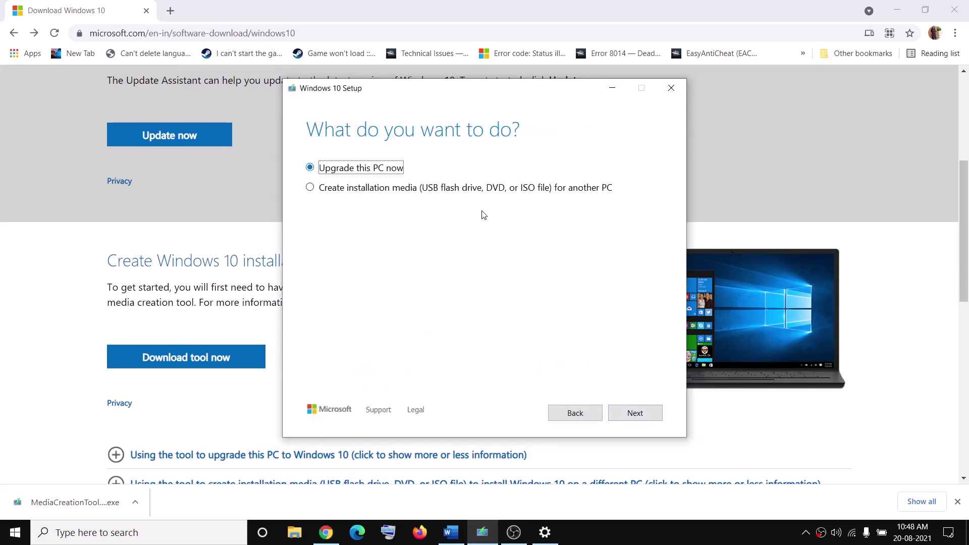
{"action": "left_click", "coordinate": [629, 410]}
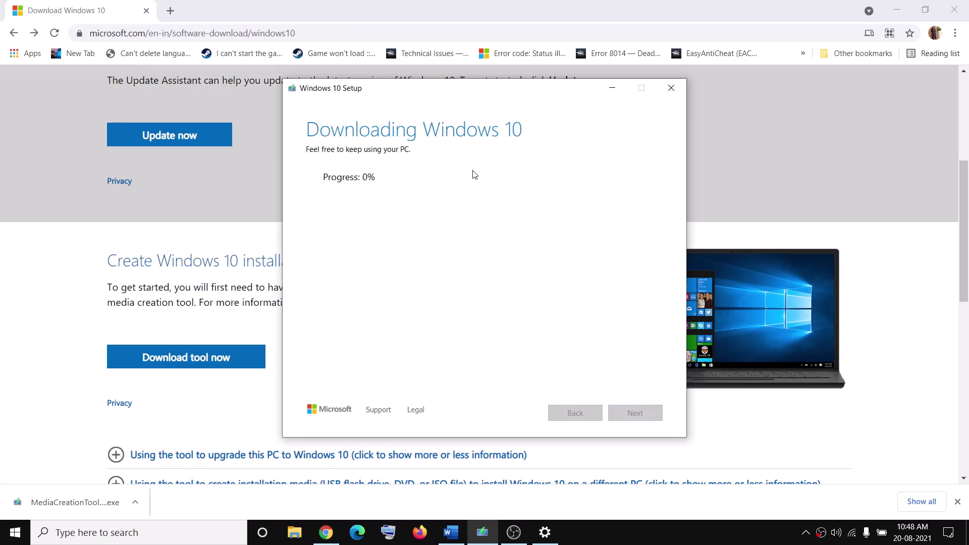
{"action": "left_click", "coordinate": [451, 533]}
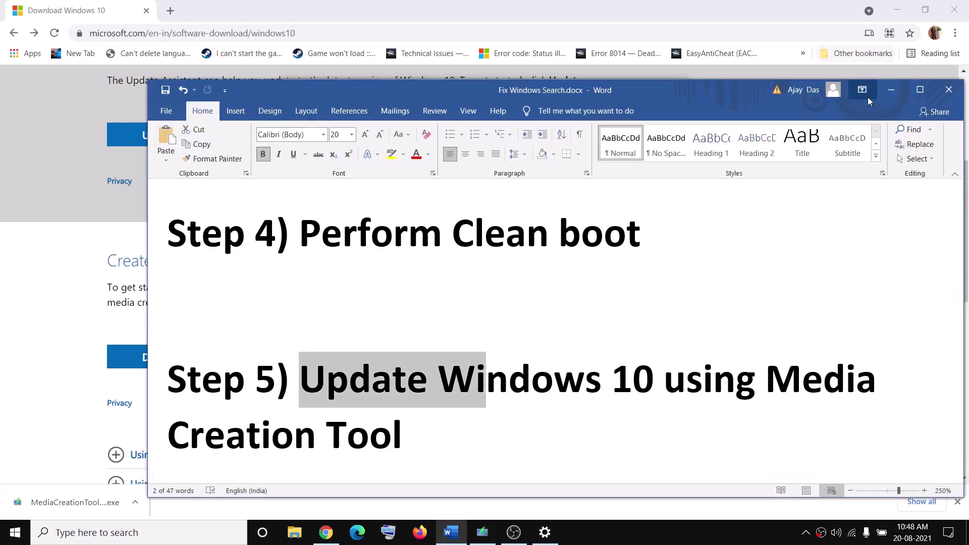
- Maximize Word and scroll through the guide back up to its KB5005033 title
{"action": "left_click", "coordinate": [913, 90]}
{"action": "scroll", "coordinate": [441, 335], "scroll_direction": "down", "scroll_amount": 7}
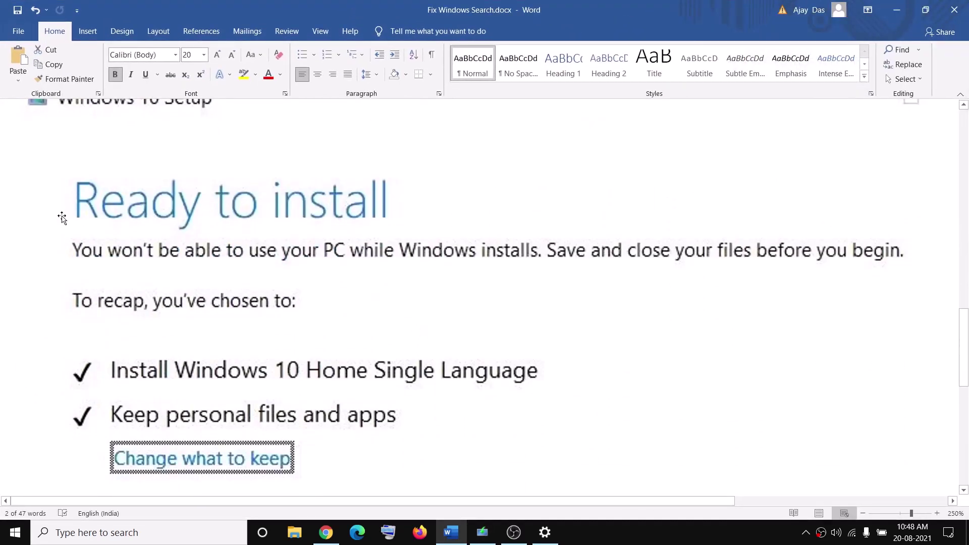
{"action": "scroll", "coordinate": [385, 251], "scroll_direction": "down", "scroll_amount": 2}
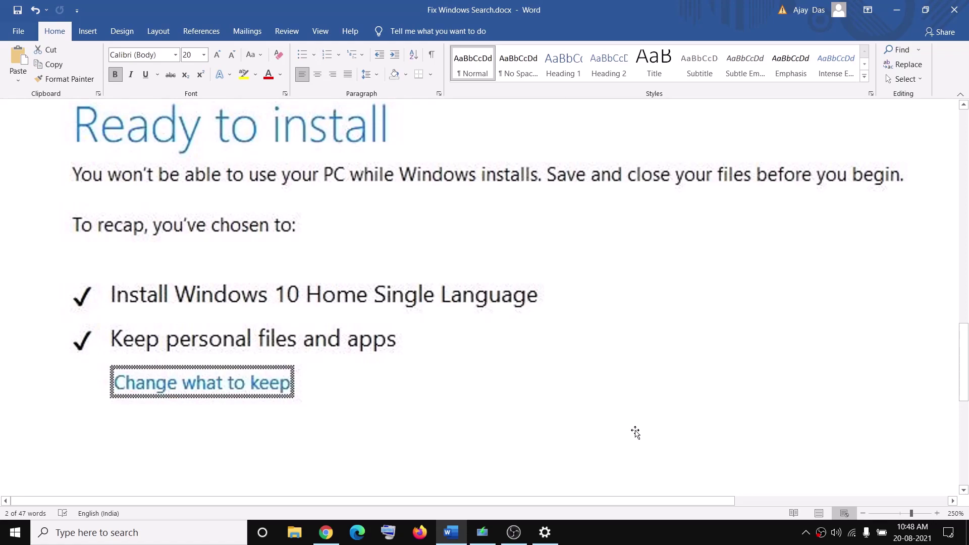
{"action": "scroll", "coordinate": [914, 437], "scroll_direction": "down", "scroll_amount": 5}
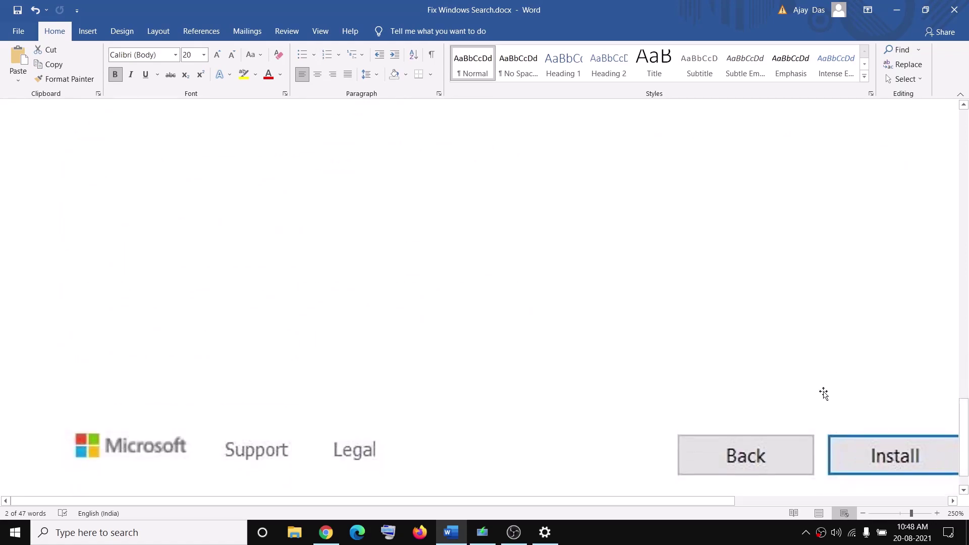
{"action": "scroll", "coordinate": [684, 405], "scroll_direction": "up", "scroll_amount": 5}
{"action": "scroll", "coordinate": [684, 405], "scroll_direction": "up", "scroll_amount": 15}
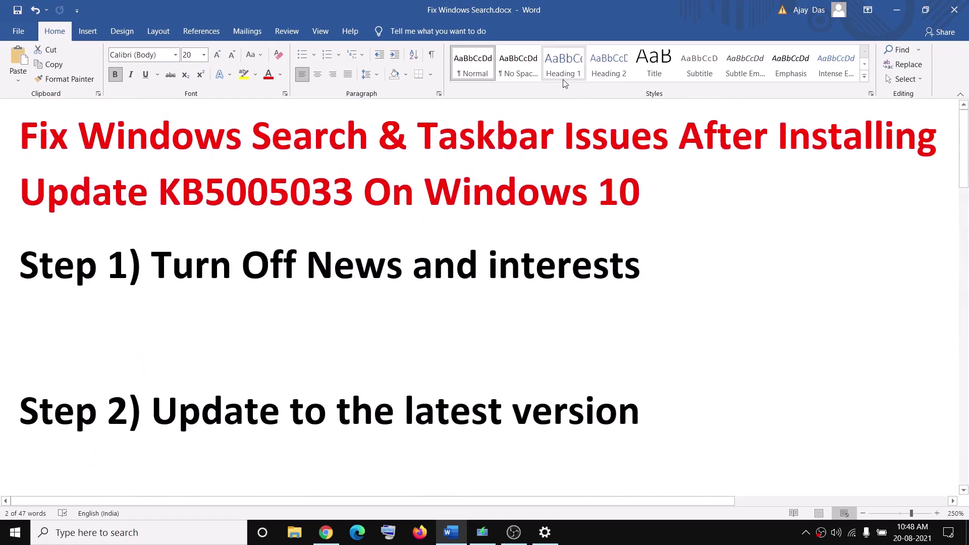
{"action": "scroll", "coordinate": [707, 202], "scroll_direction": "up", "scroll_amount": 5}
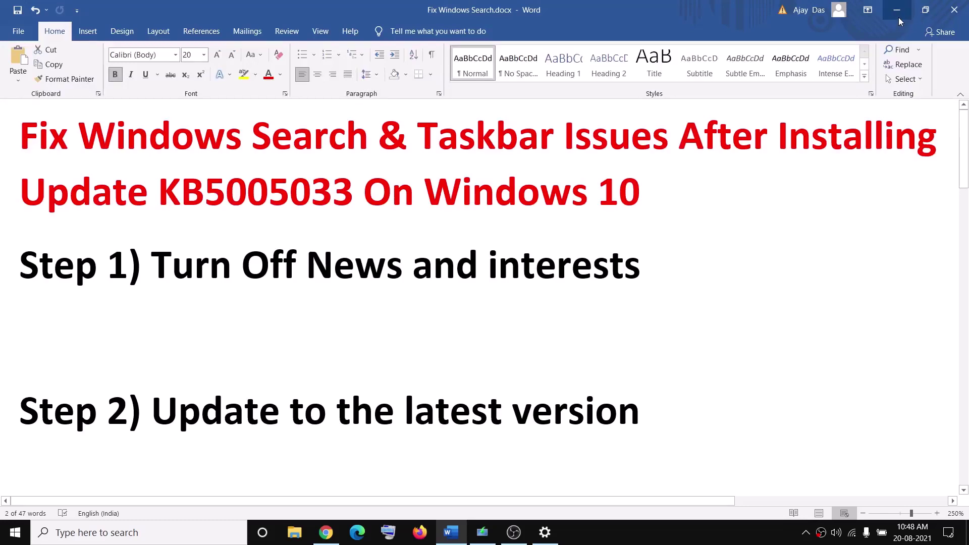